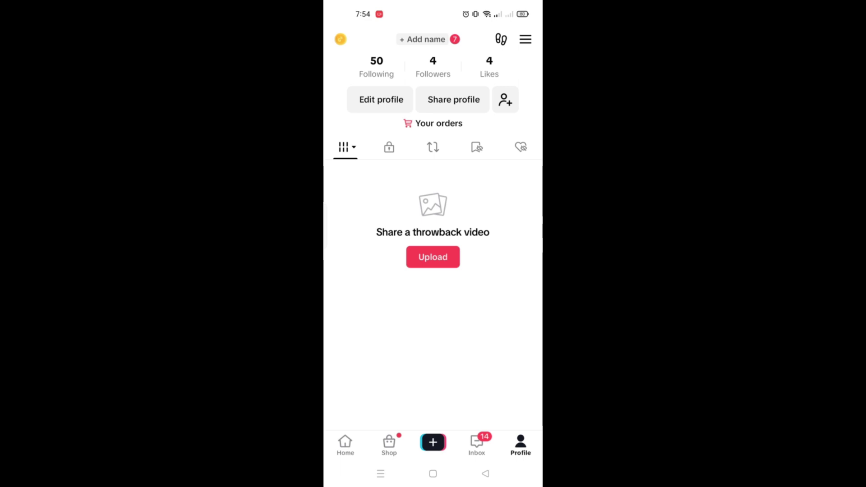
Briefly view the Settings and privacy page from the profile's account menu, then return to the profile
left_click(525, 40)
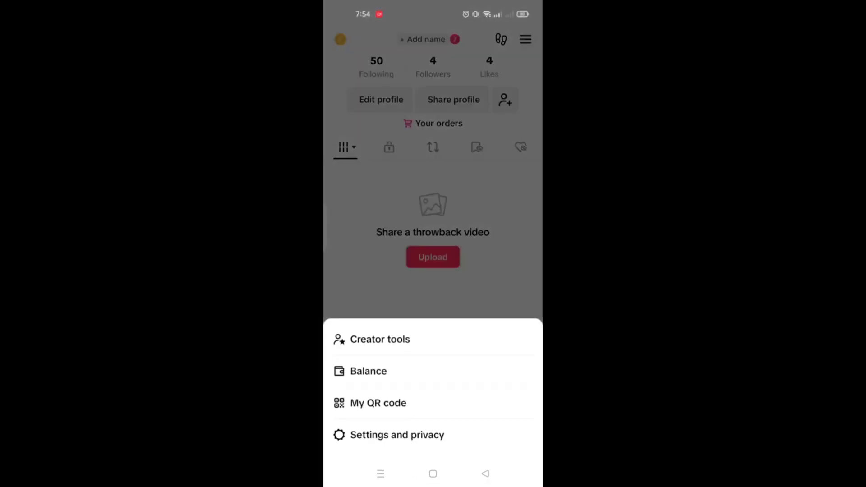
left_click(397, 434)
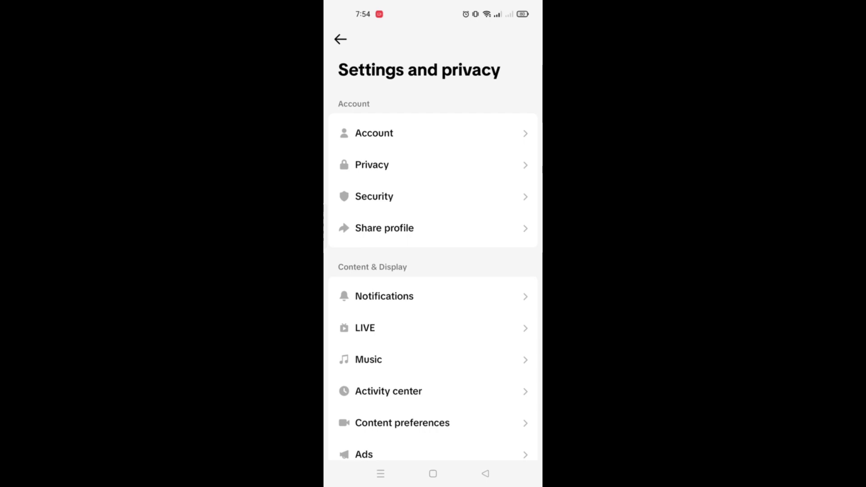
left_click_drag(454, 397, 460, 329)
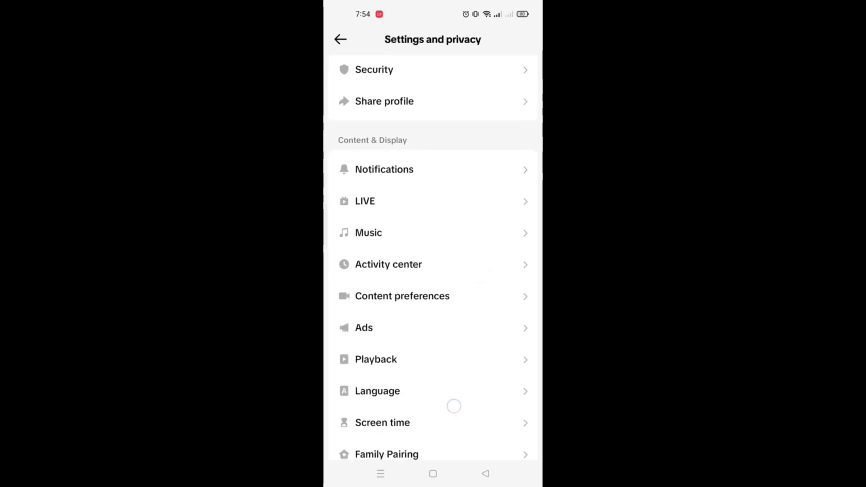
left_click_drag(454, 406, 476, 281)
left_click(485, 474)
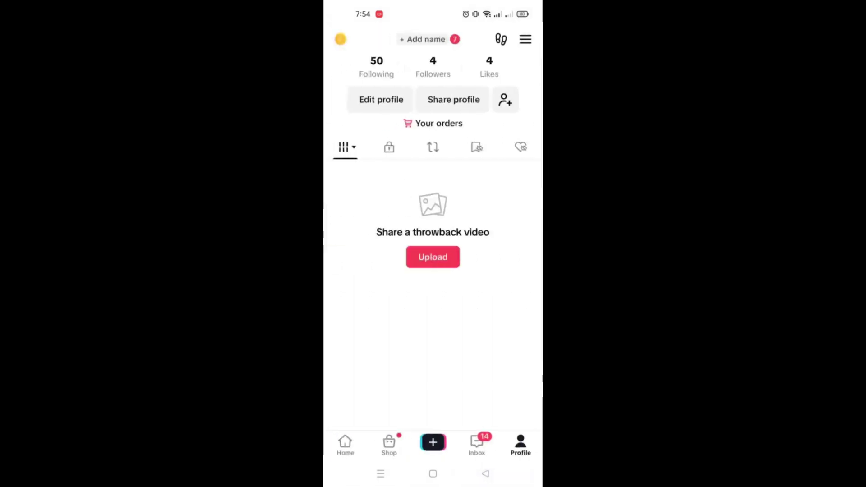
Reach the Creator tools page from the account menu
left_click(526, 38)
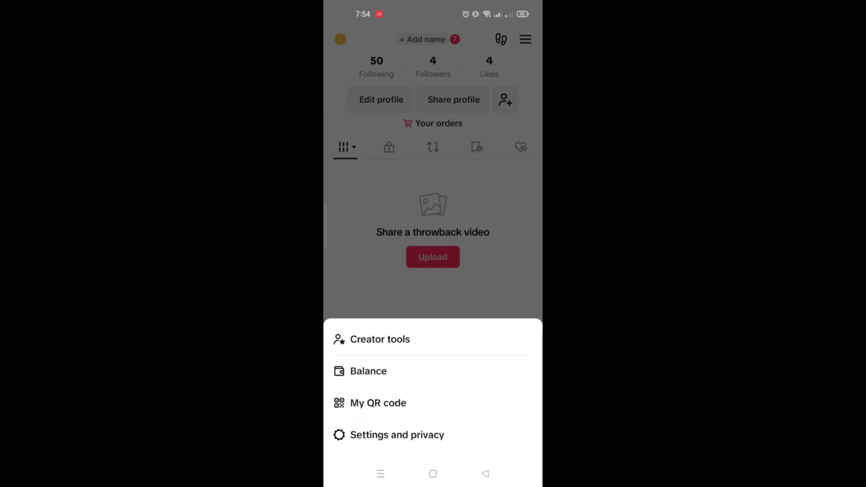
left_click(451, 338)
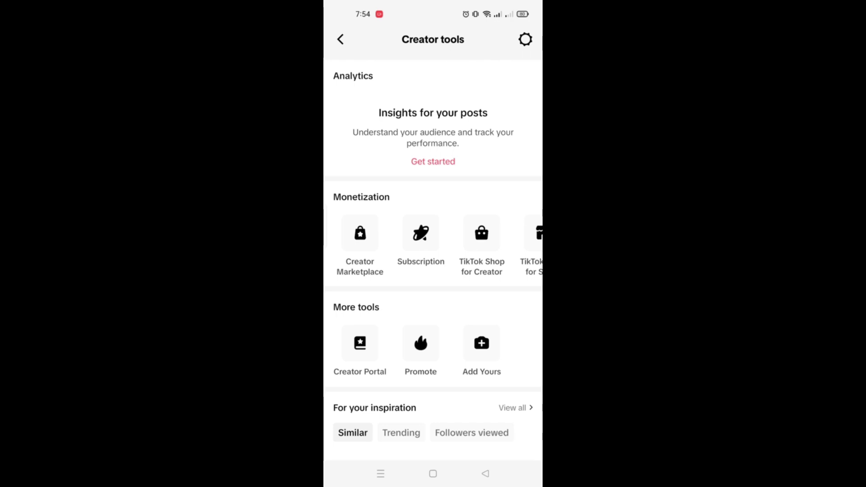
scroll(467, 306, "down", 3)
scroll(460, 412, "up", 3)
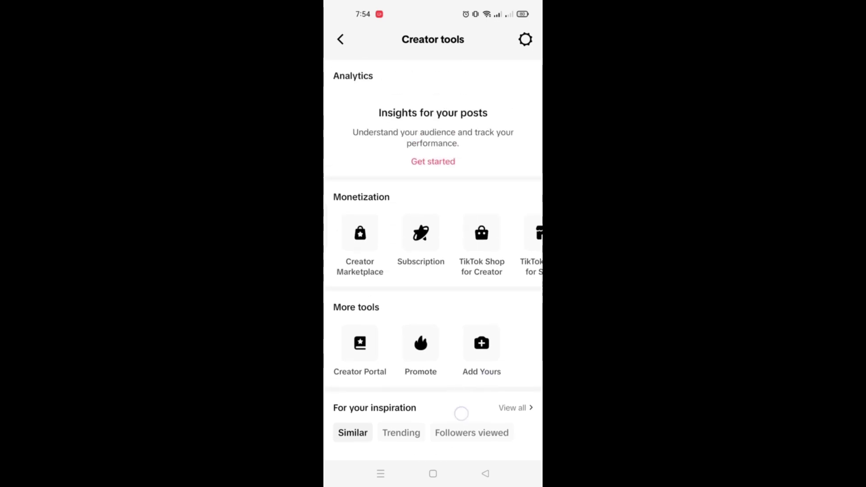
scroll(433, 247, "right", 2)
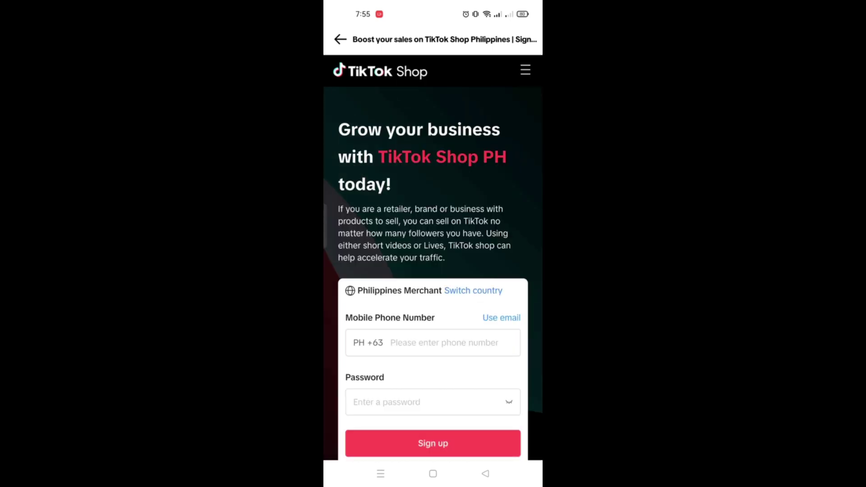
scroll(492, 184, "down", 3)
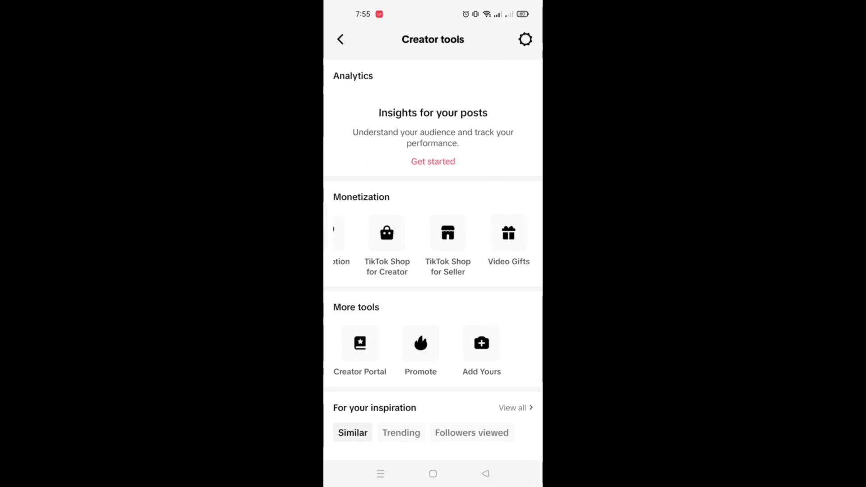
View the Creator tools settings and return to the profile page
left_click(525, 40)
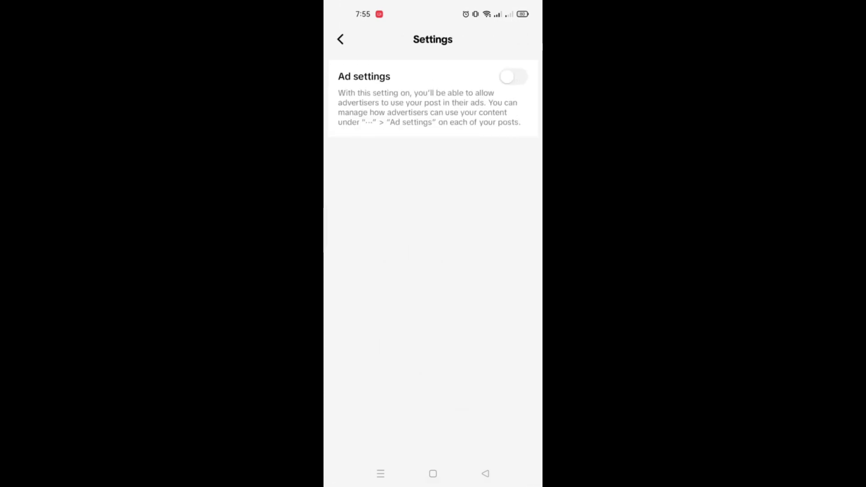
left_click(485, 474)
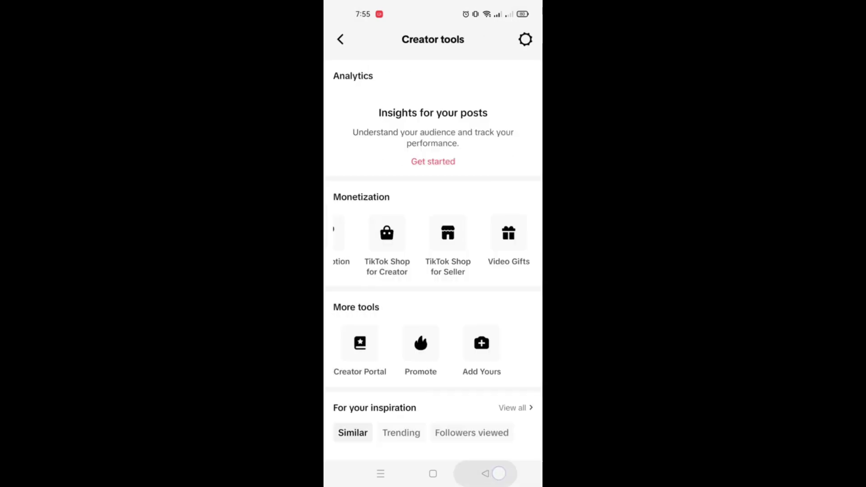
Reach the Switch to Business Account welcome screen via Settings and privacy > Account, then leave it
left_click(525, 40)
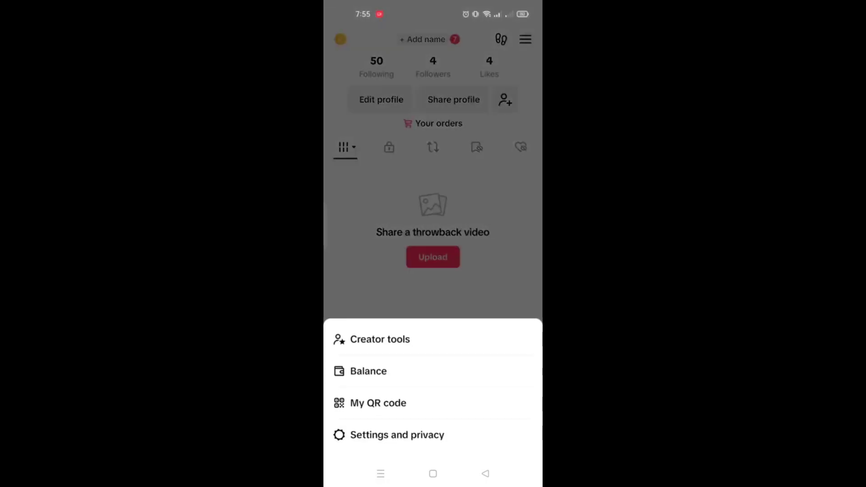
left_click(429, 439)
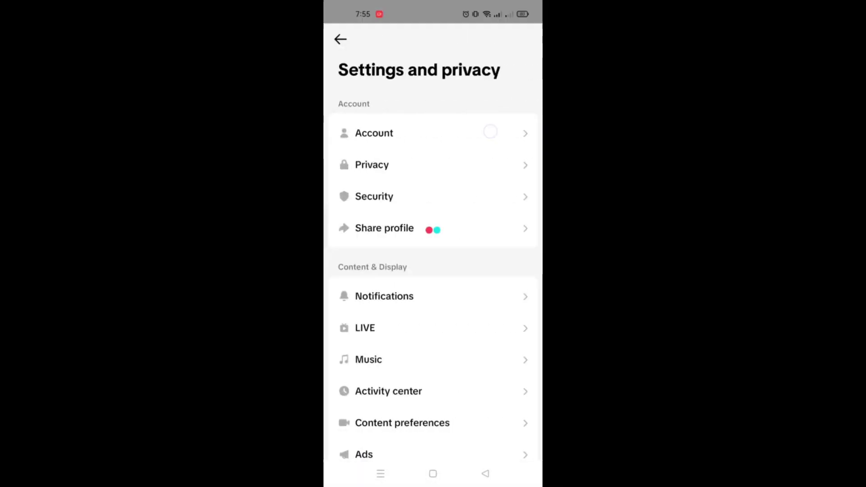
left_click(374, 133)
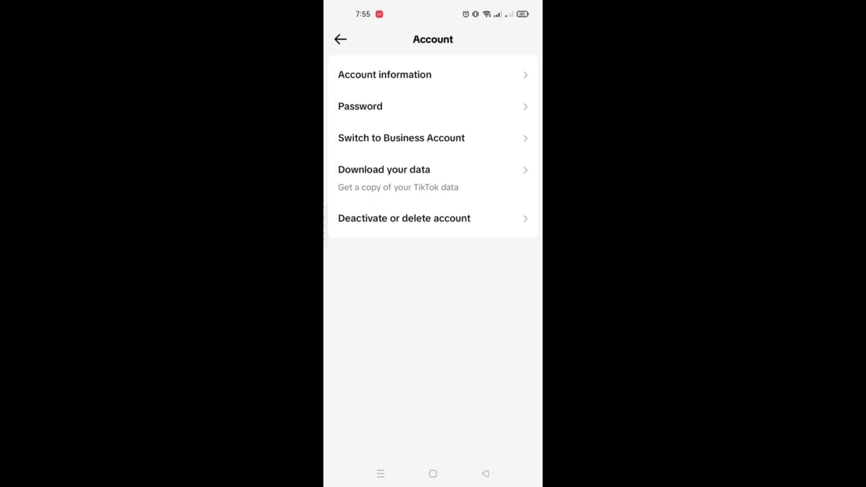
left_click(514, 137)
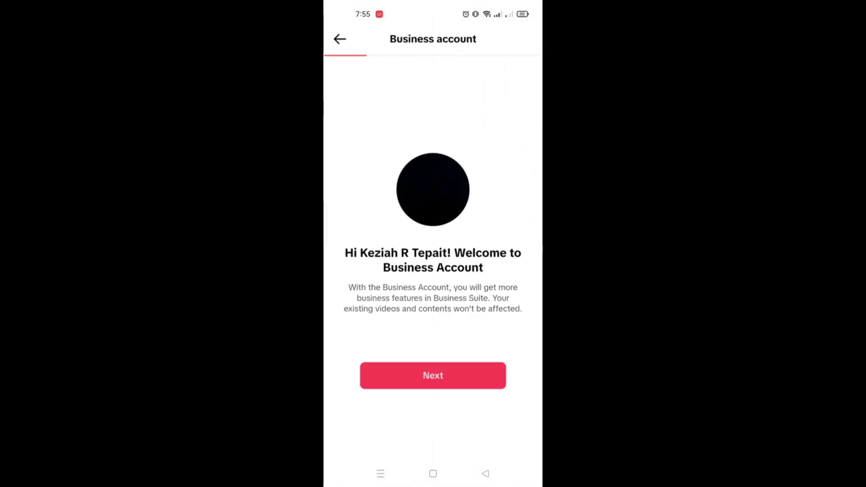
left_click(485, 474)
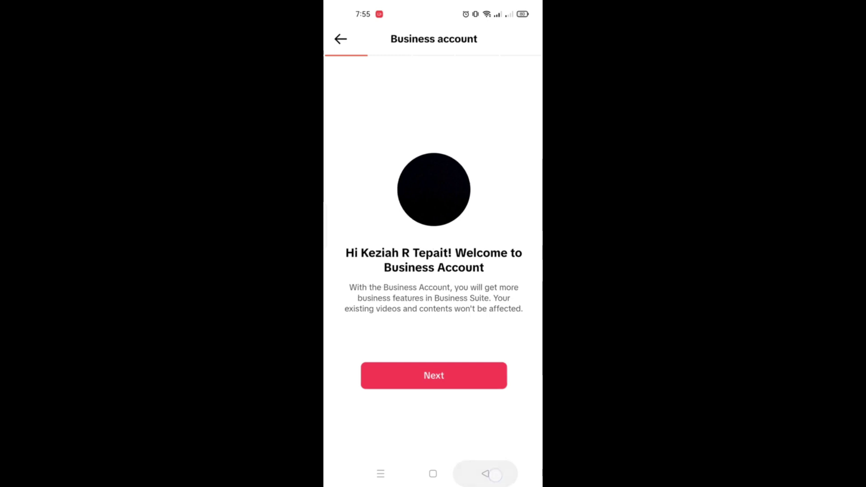
Leave TikTok for the Android home screen showing the skin care routine note
left_click(433, 474)
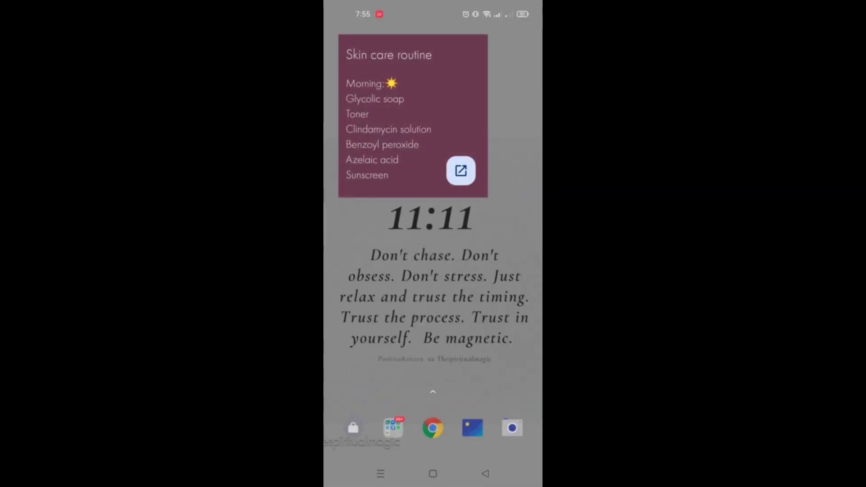
left_click(358, 100)
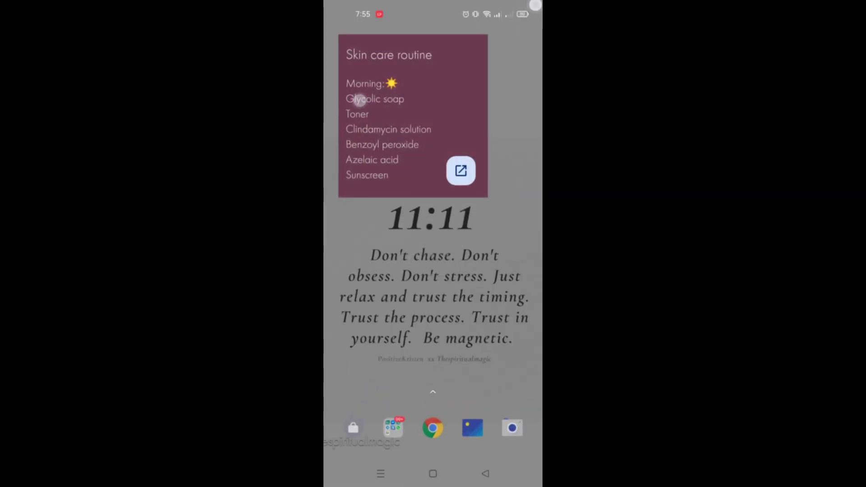